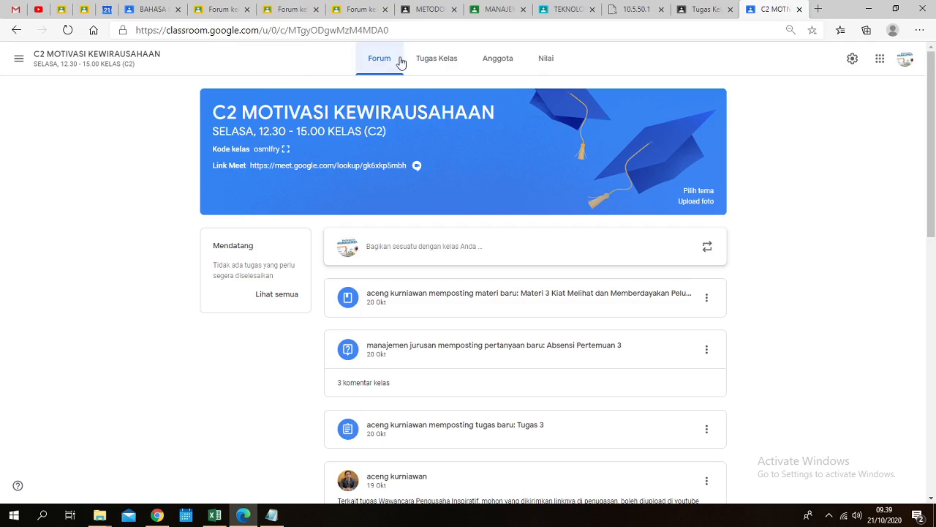
Step: Create a new assignment in the C2 MOTIVASI KEWIRAUSAHAAN classwork and title it "Tugas 4 Rangkuman"
click(436, 64)
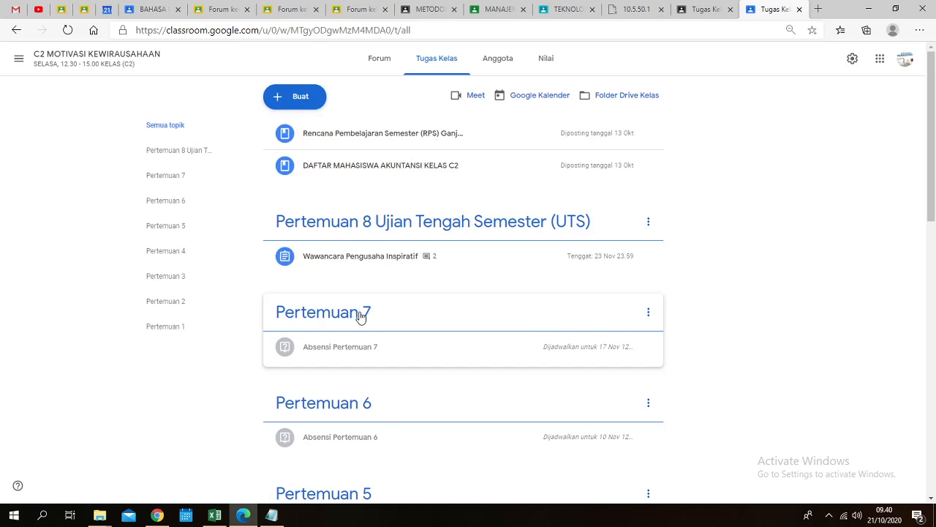
scroll(365, 256, down, 3)
scroll(373, 311, down, 4)
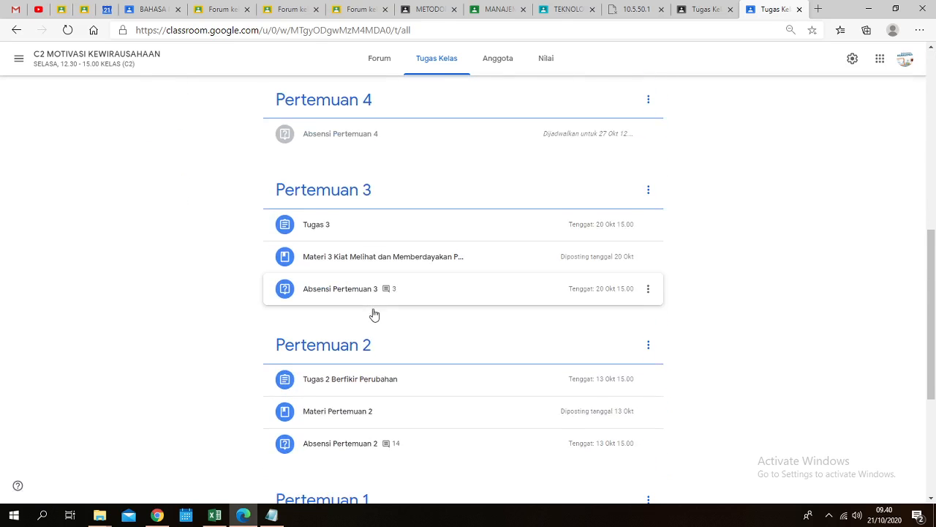
scroll(374, 313, up, 7)
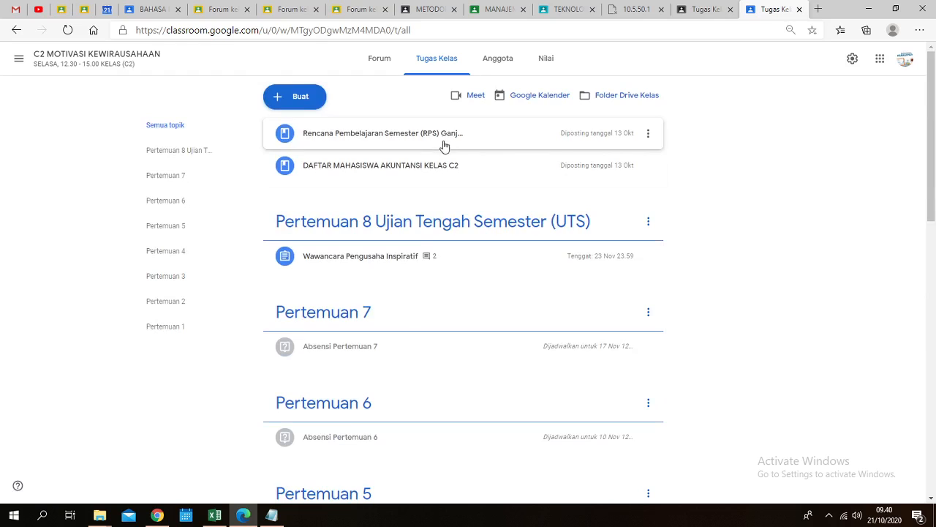
click(290, 101)
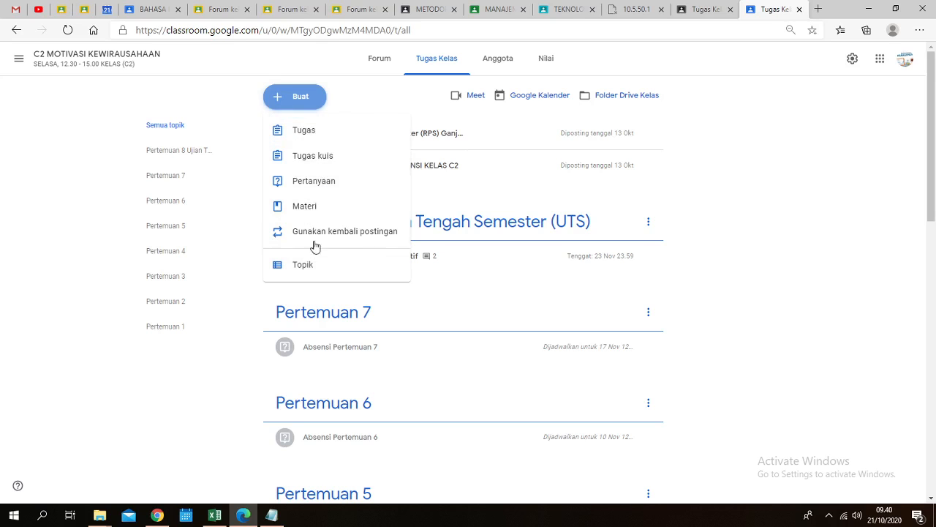
click(324, 137)
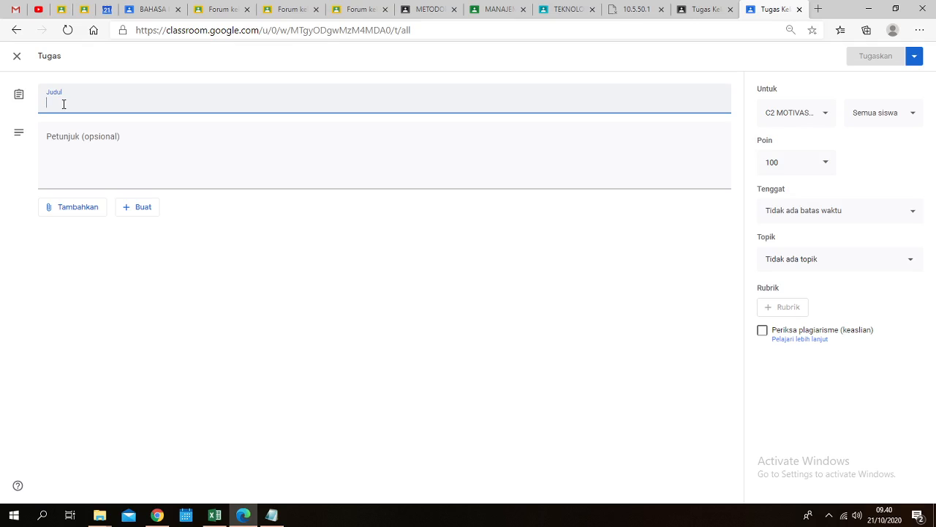
text(Tugas )
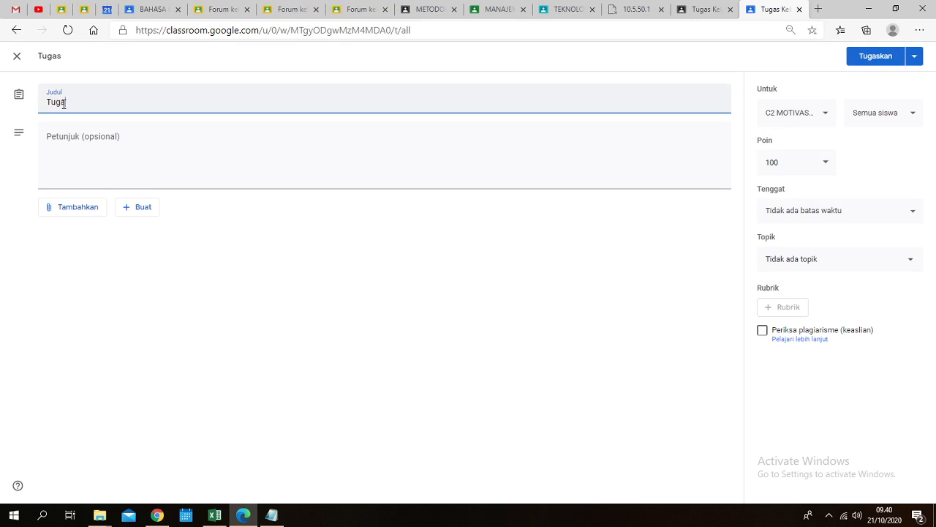
text(4 Rangkuman)
Step: Enter the assignment instructions "Mohon saudara simak penjelasan video materi, kemudian dirangkum ..."
click(103, 139)
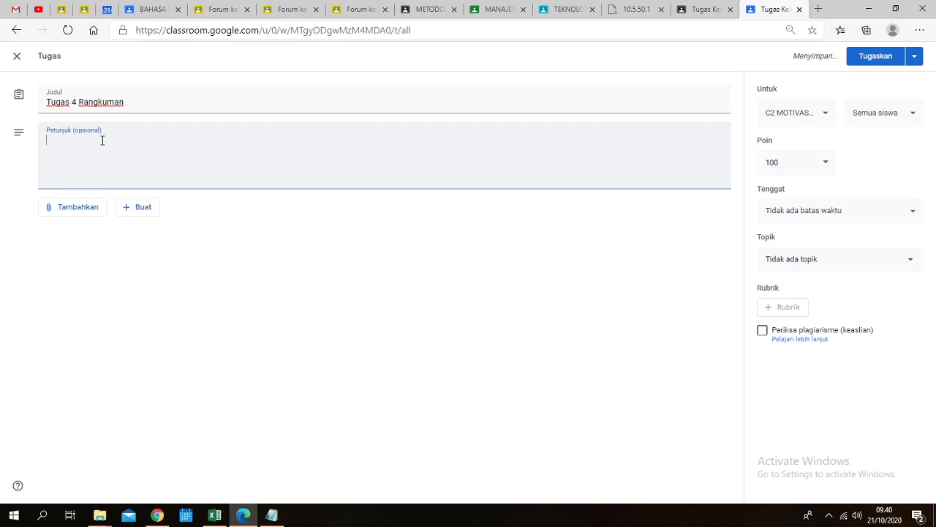
text(Mohon )
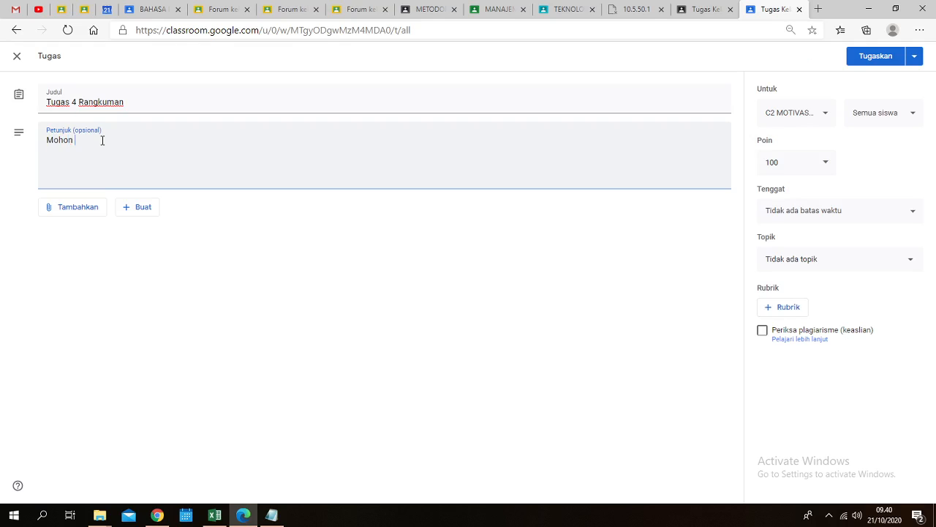
text(saudara simak penjelasan vi)
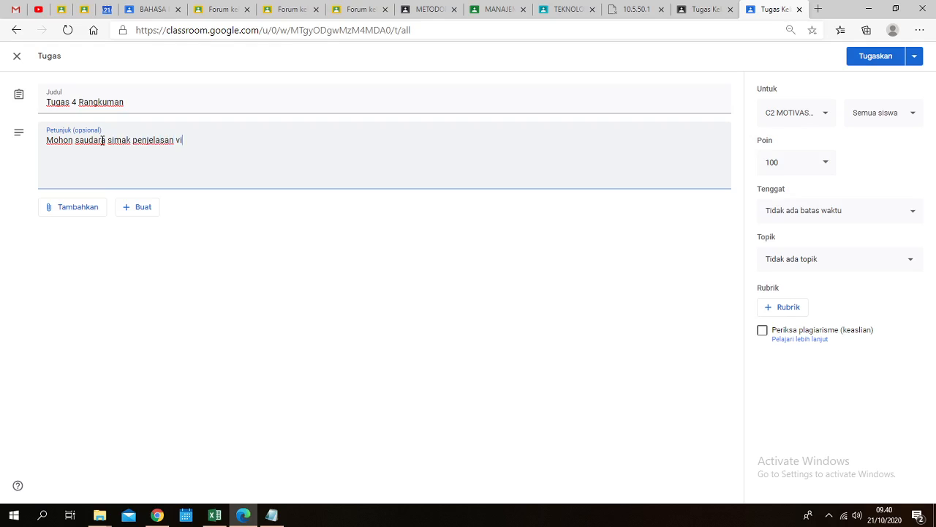
text(deo materi pada)
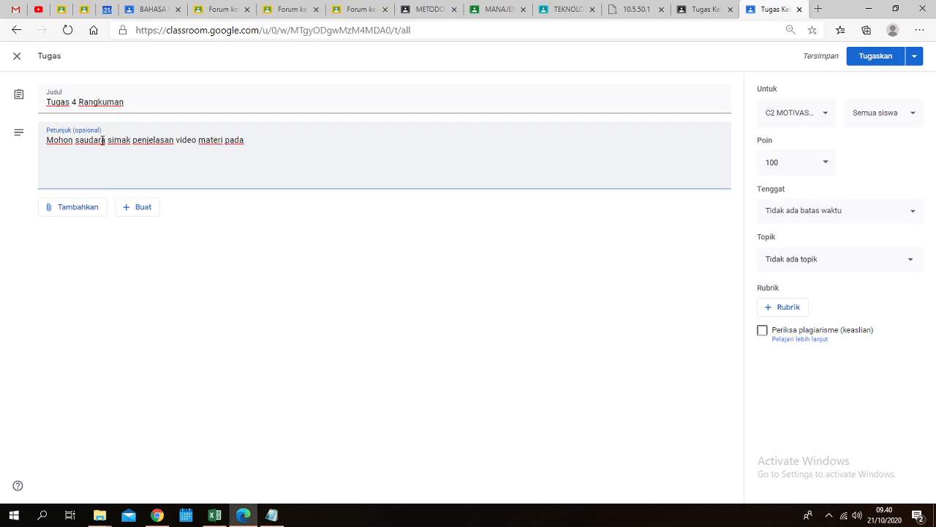
key(BackSpace)
key(BackSpace)
key(BackSpace)
key(BackSpace)
text(, kemudian dirangkum)
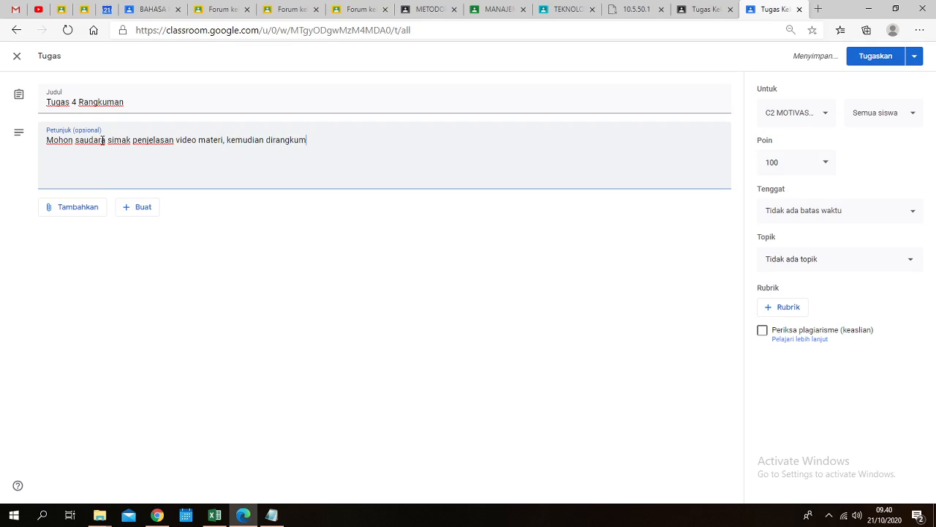
text( ...)
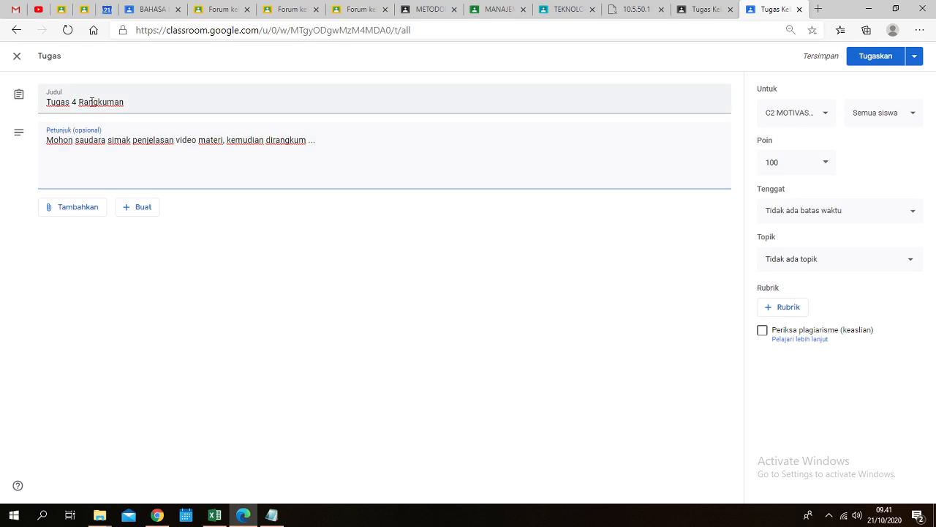
Step: Assign the topic Pertemuan 4 and set the assignment's deadline to 22 Okt 2020 at 09.30
click(844, 262)
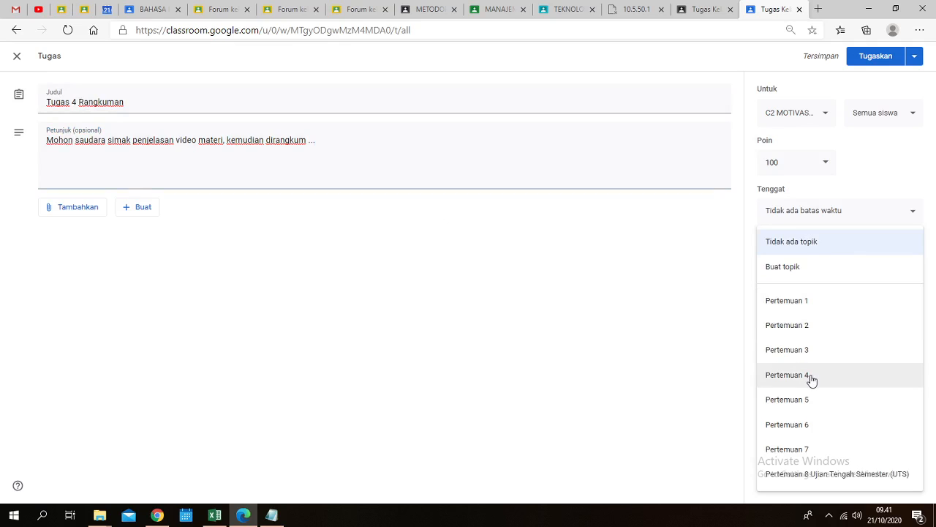
click(812, 377)
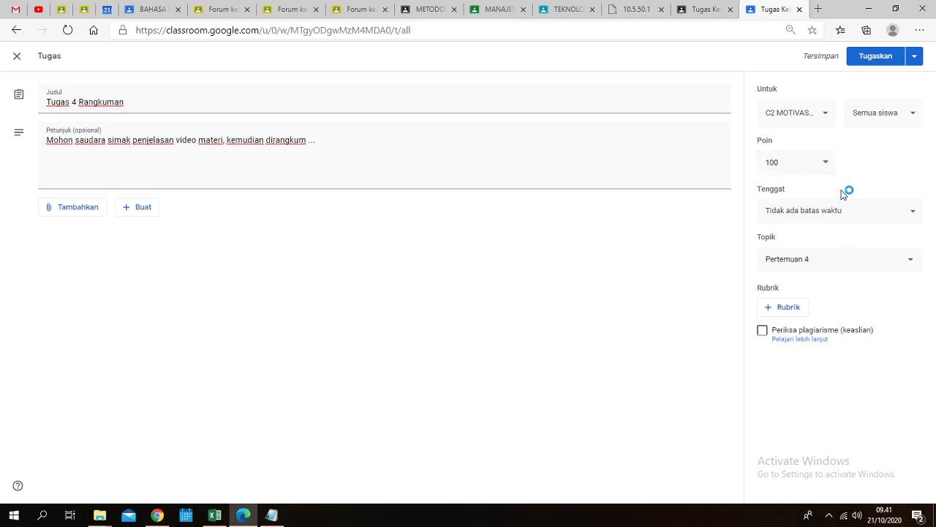
click(822, 214)
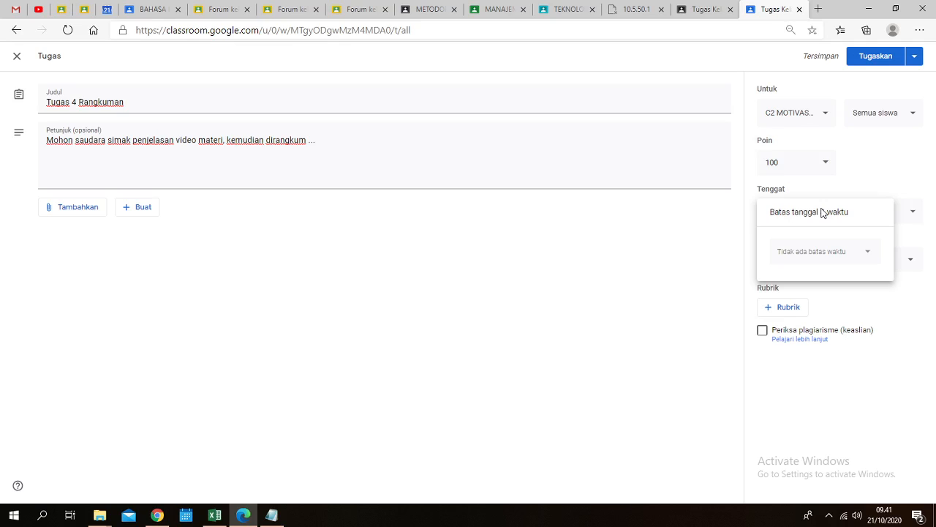
click(832, 256)
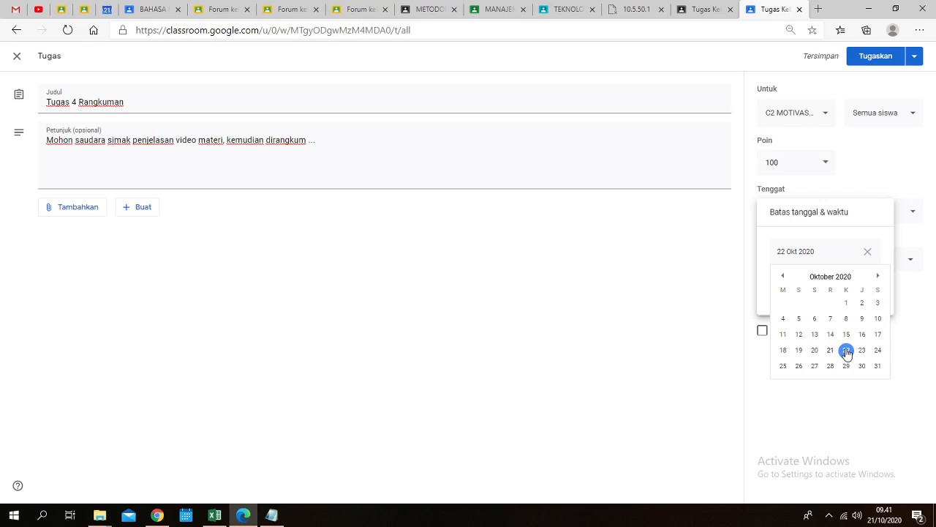
click(846, 352)
click(826, 288)
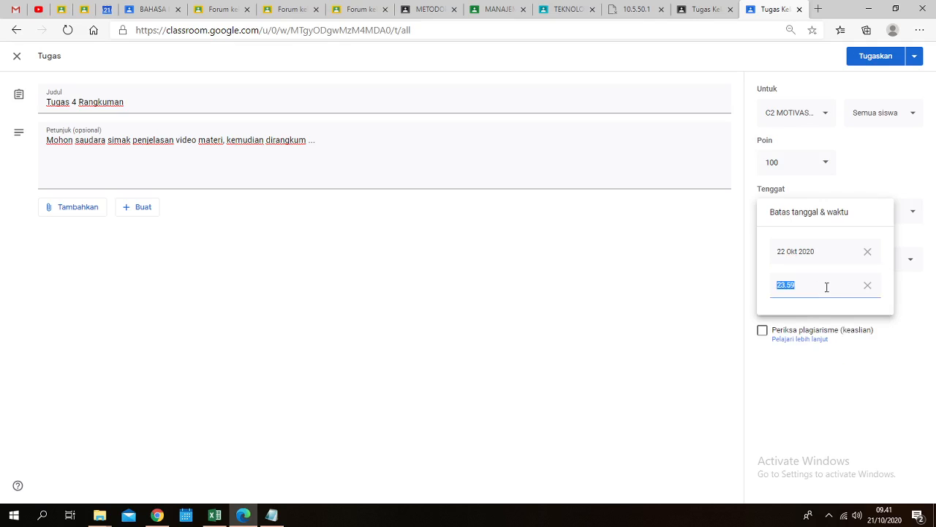
text(09.30)
click(870, 162)
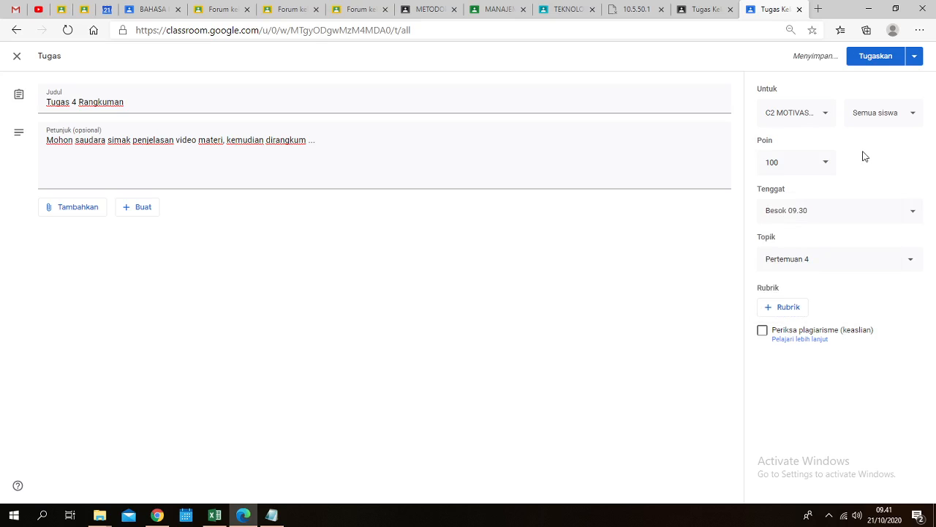
Step: Schedule the assignment for publication on 22 Okt 2020 at 07.00
click(914, 58)
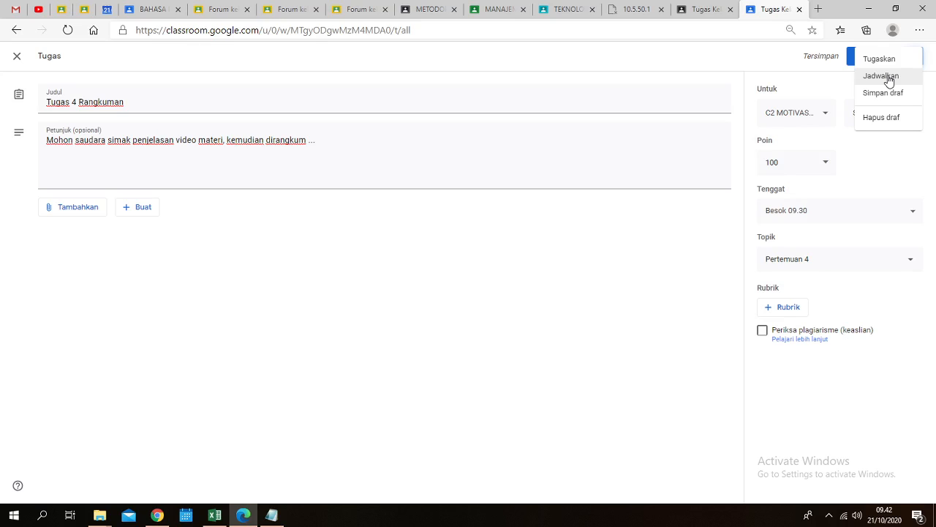
click(887, 77)
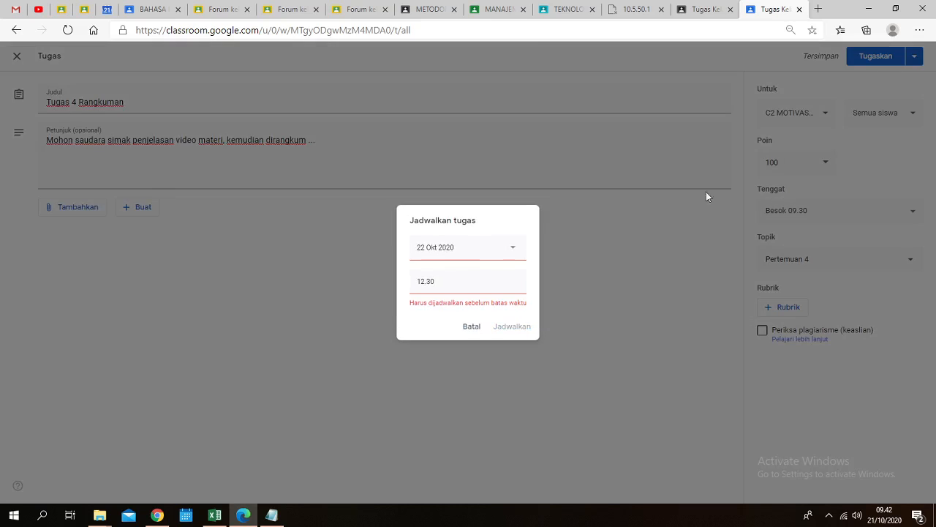
click(503, 250)
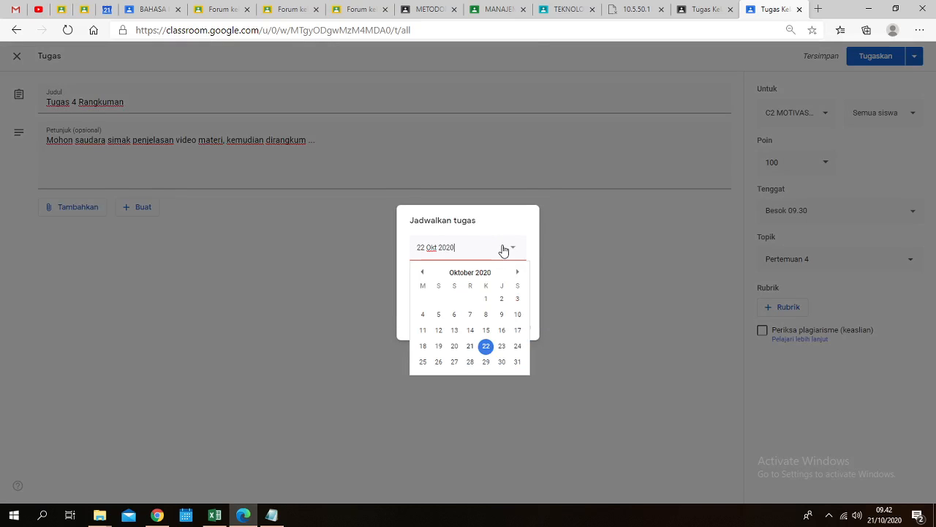
click(487, 348)
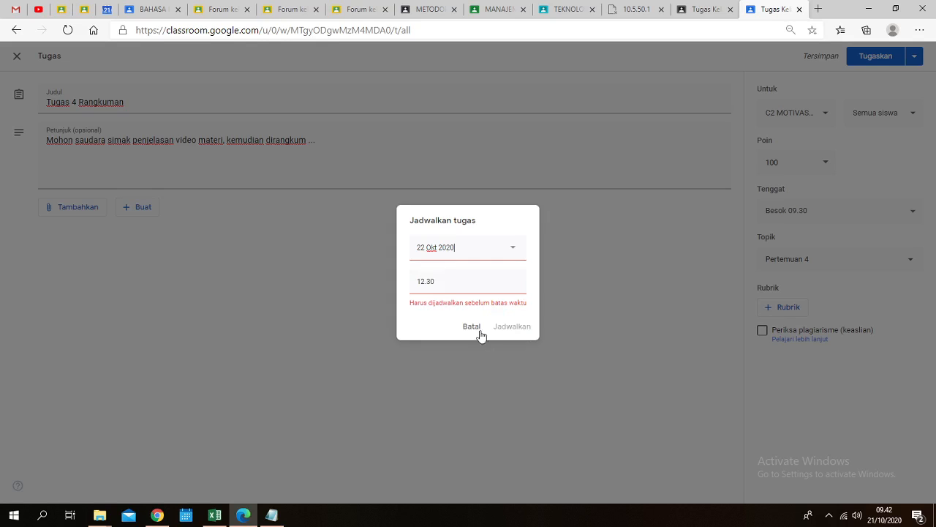
click(450, 278)
text(07.00)
click(429, 329)
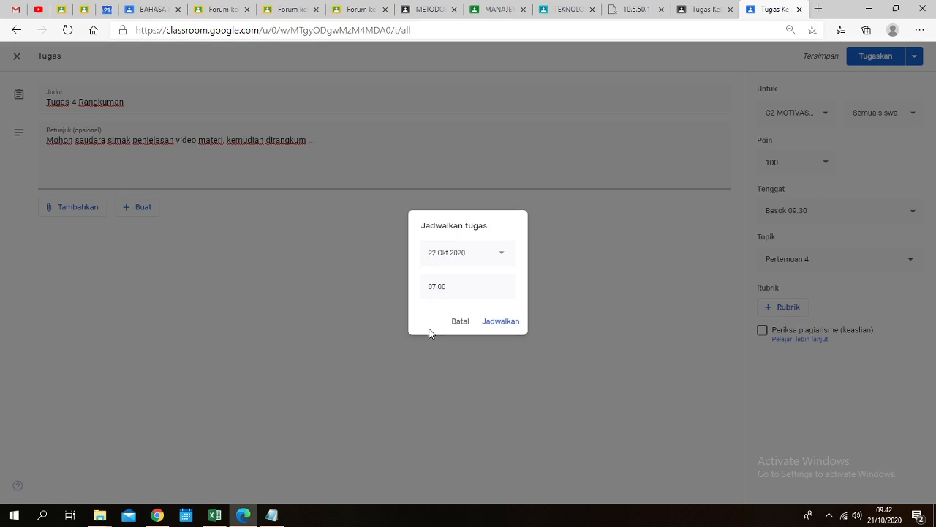
click(500, 322)
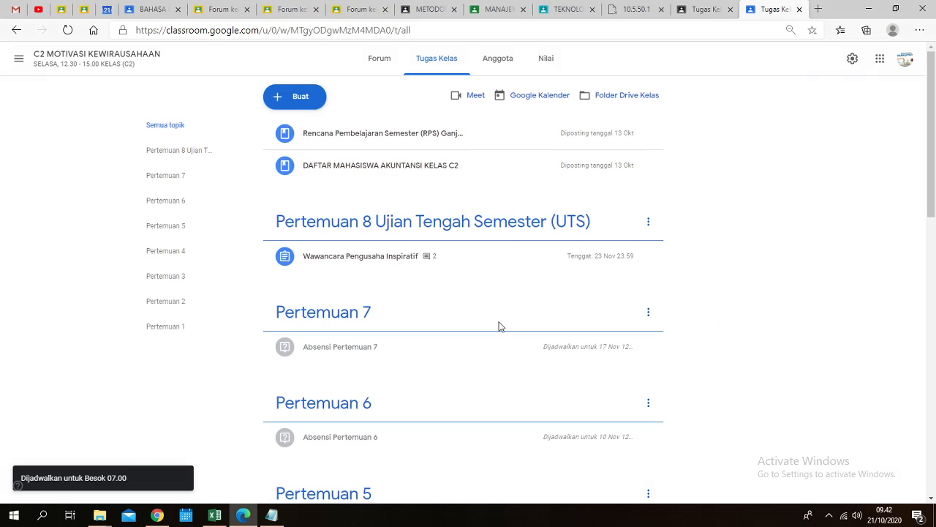
Step: Examine the scheduled Tugas 4 Rangkuman entry under Pertemuan 4 in the classwork list
scroll(469, 381, down, 4)
scroll(470, 381, down, 2)
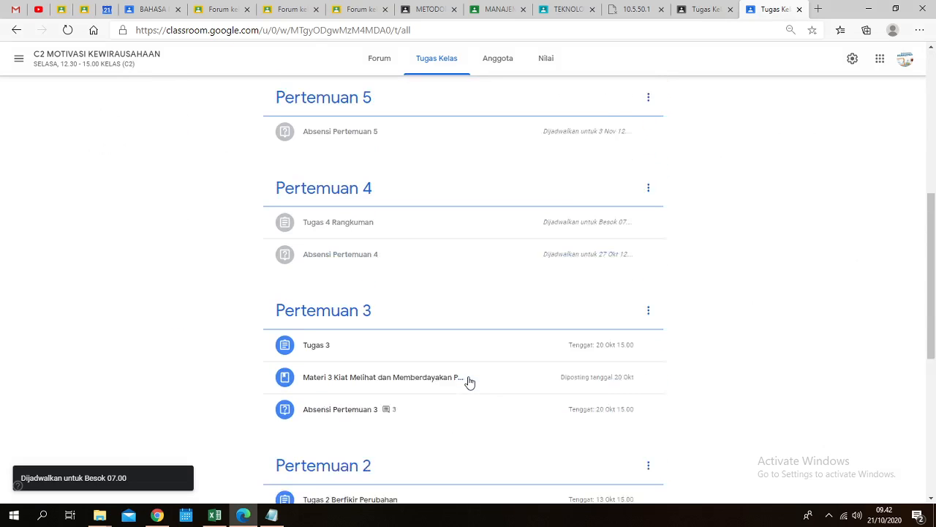
scroll(335, 214, up, 1)
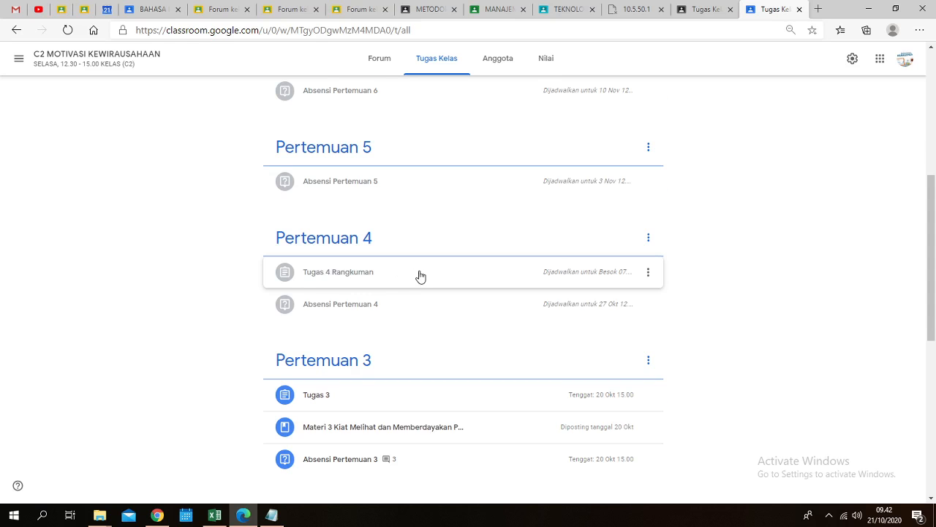
scroll(421, 276, up, 1)
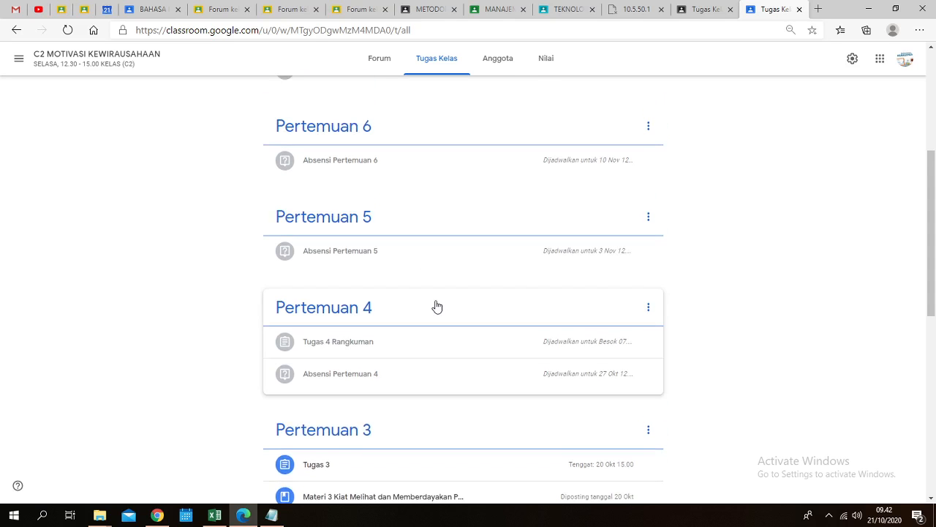
scroll(434, 305, up, 1)
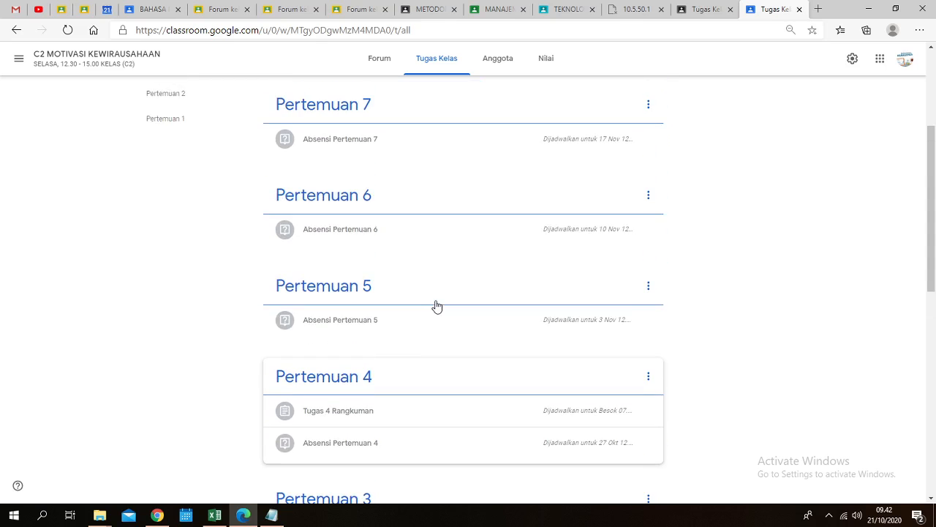
scroll(410, 358, down, 1)
scroll(398, 349, up, 1)
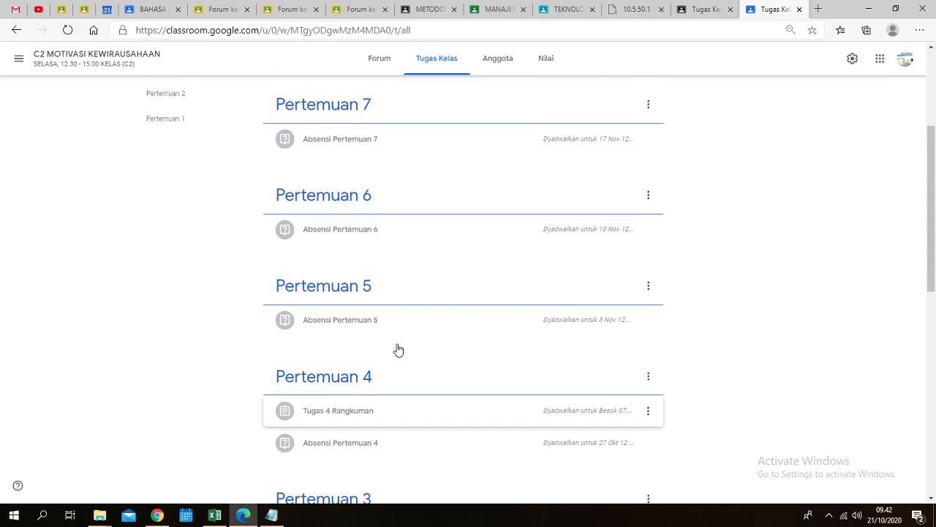
scroll(398, 350, up, 3)
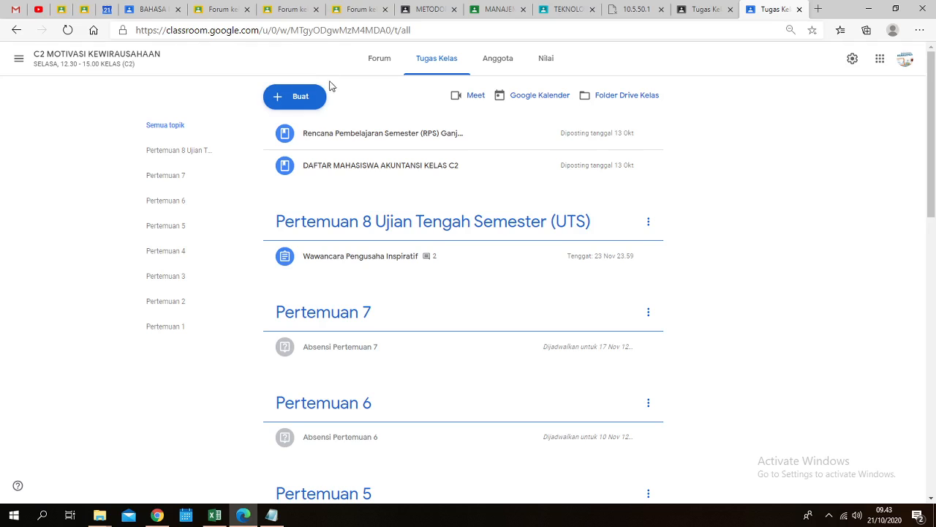
Step: Reuse the Wawancara Pengusaha Inspiratif post from the A & D MOTIVASI KEWIRAUSAHAAN class and clear the stray 1 from its title
click(289, 100)
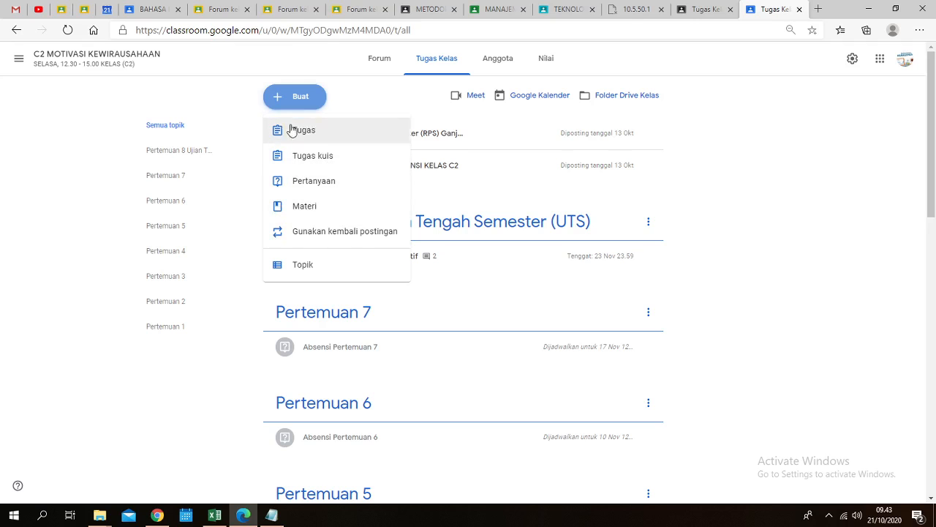
click(318, 233)
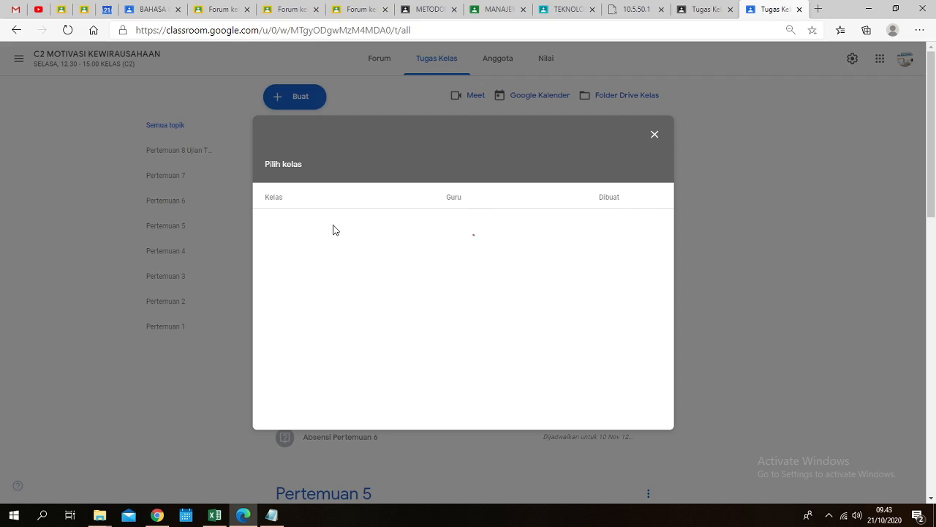
click(365, 305)
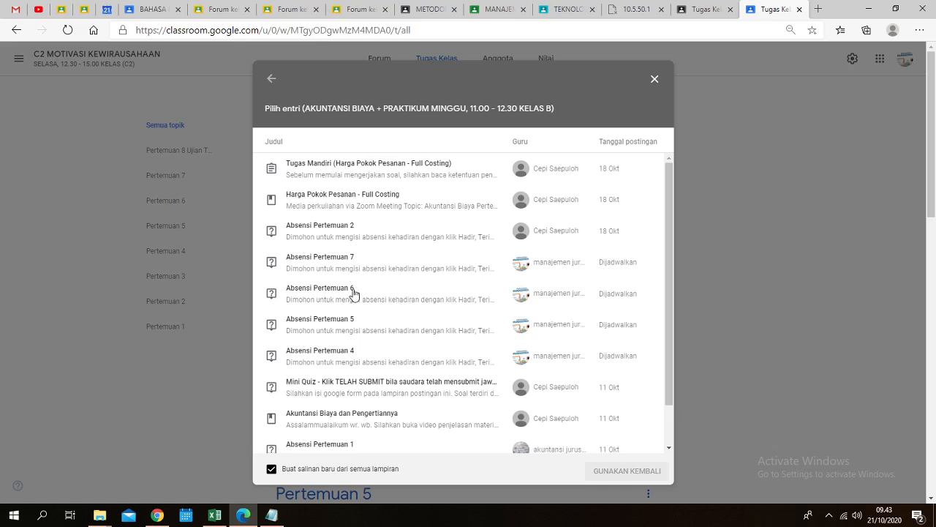
click(271, 83)
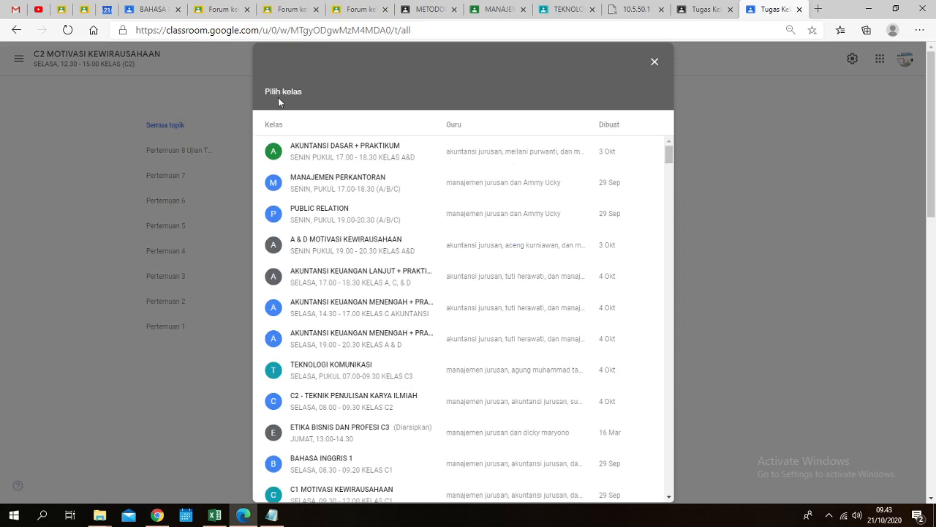
click(341, 247)
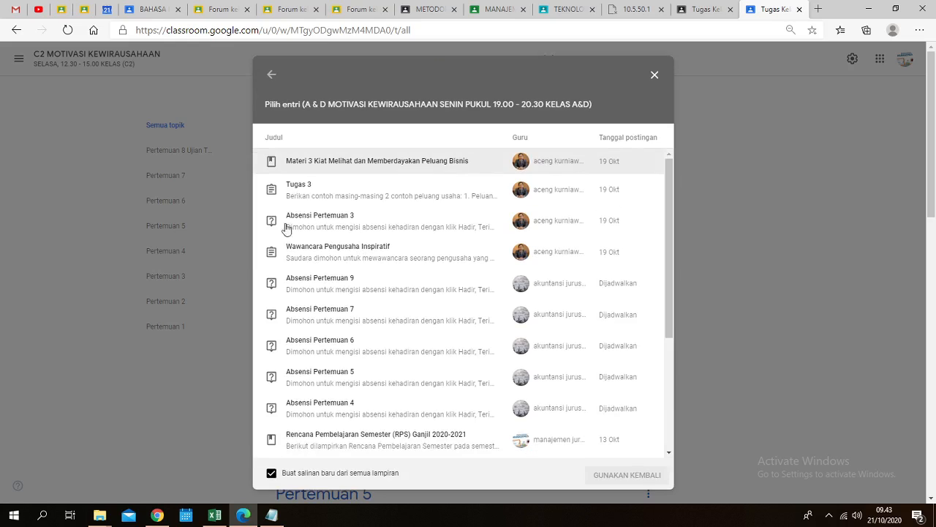
click(339, 254)
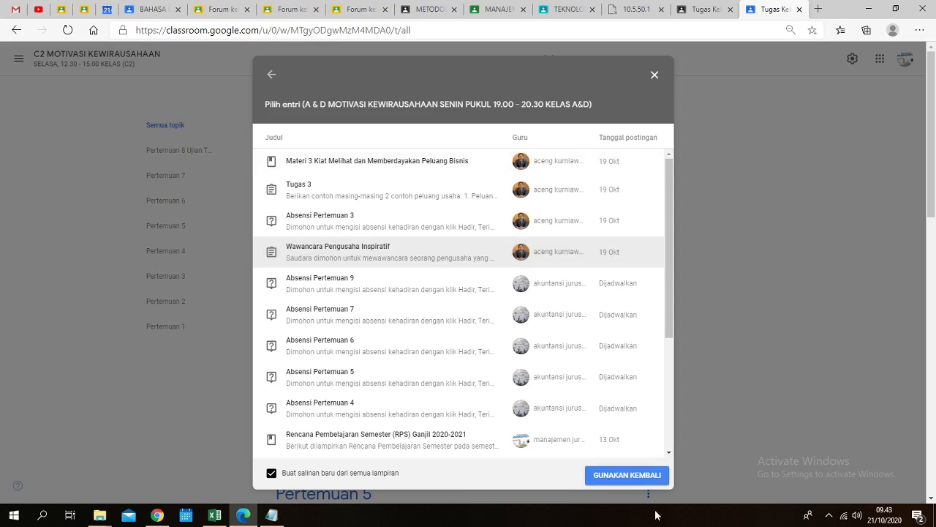
click(627, 476)
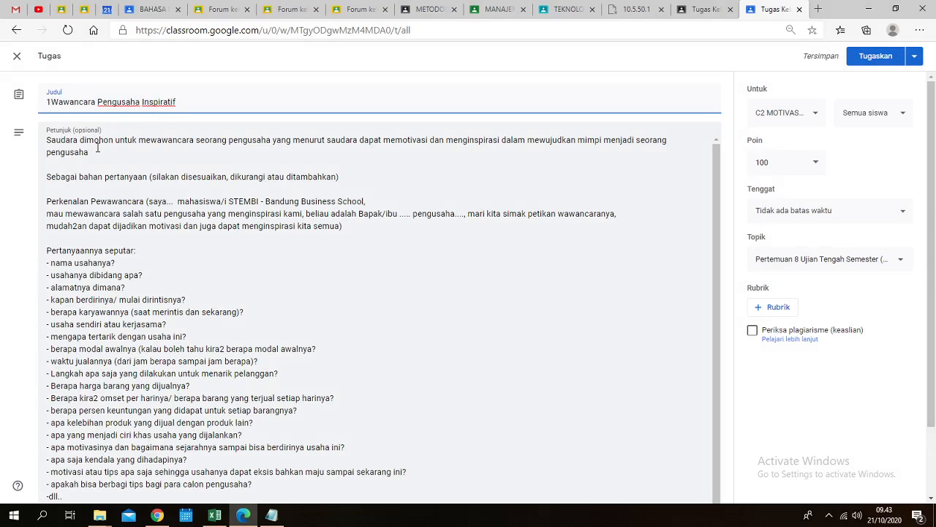
key(BackSpace)
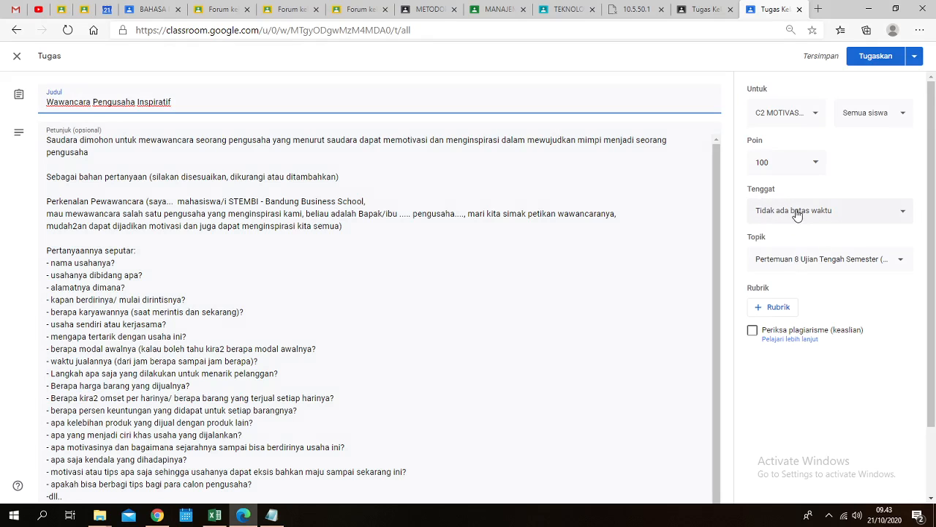
Step: Assign the reused assignment to the topic Pertemuan 4 and set its deadline to 29 Okt 2020 at 23.59
click(784, 262)
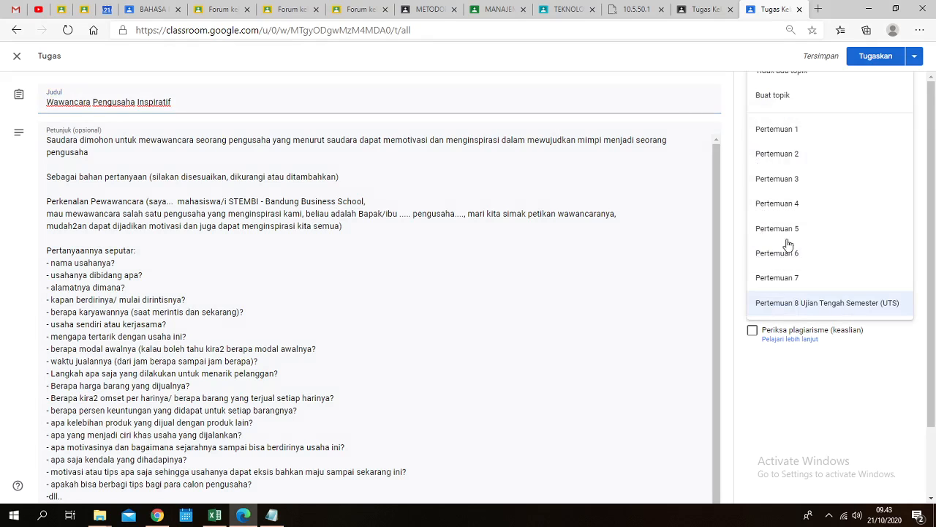
click(786, 210)
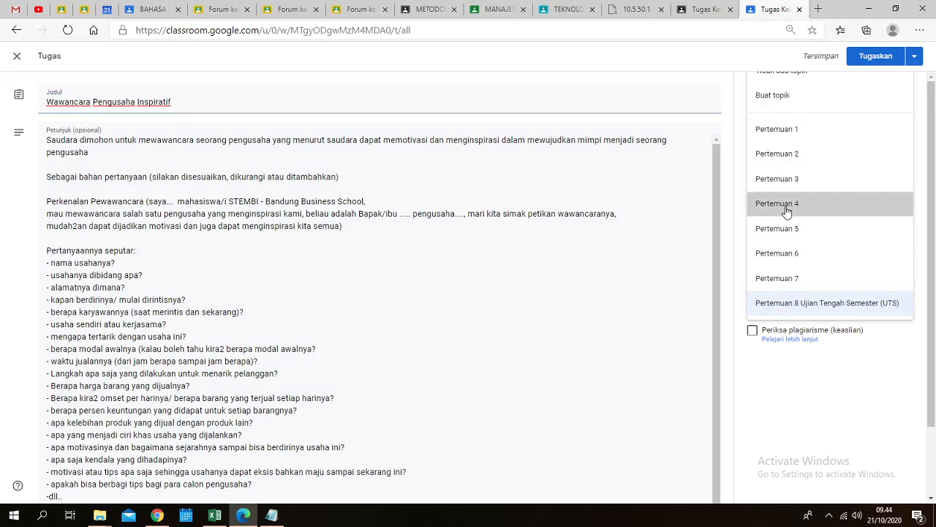
click(784, 212)
click(831, 253)
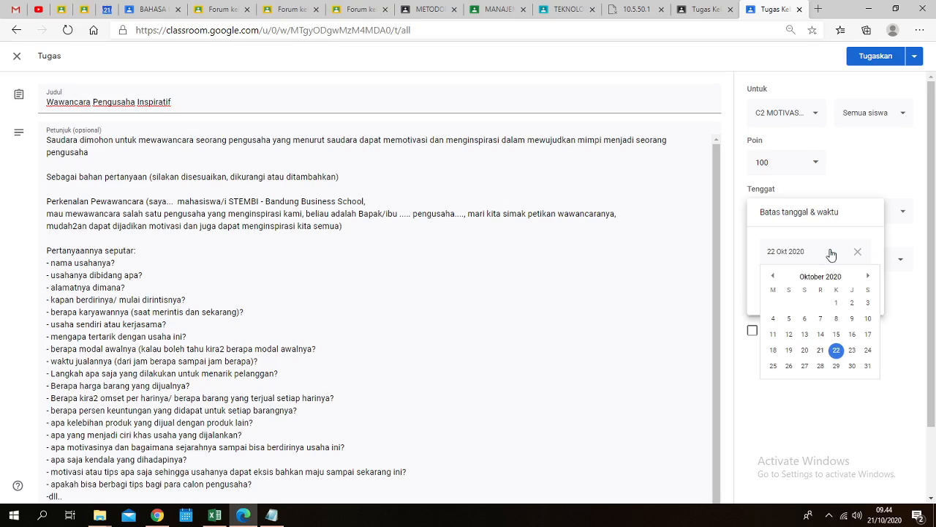
click(837, 353)
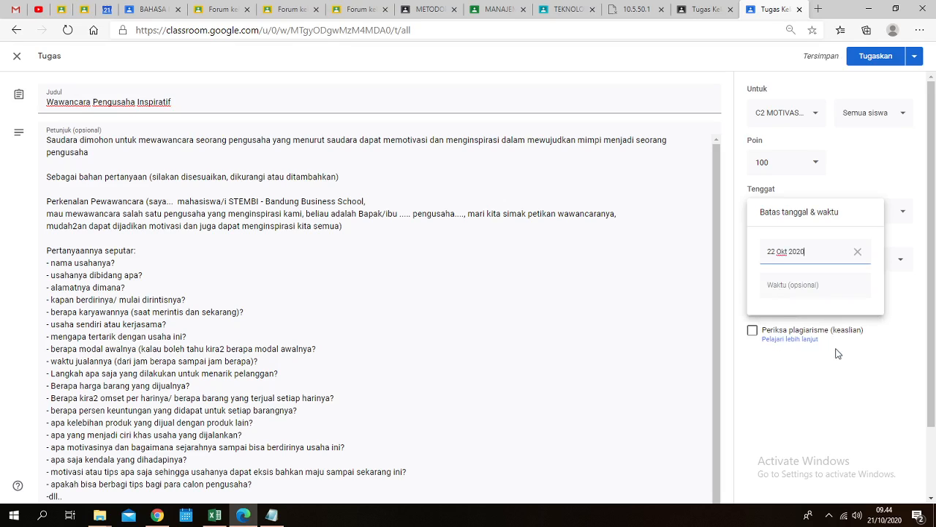
click(803, 285)
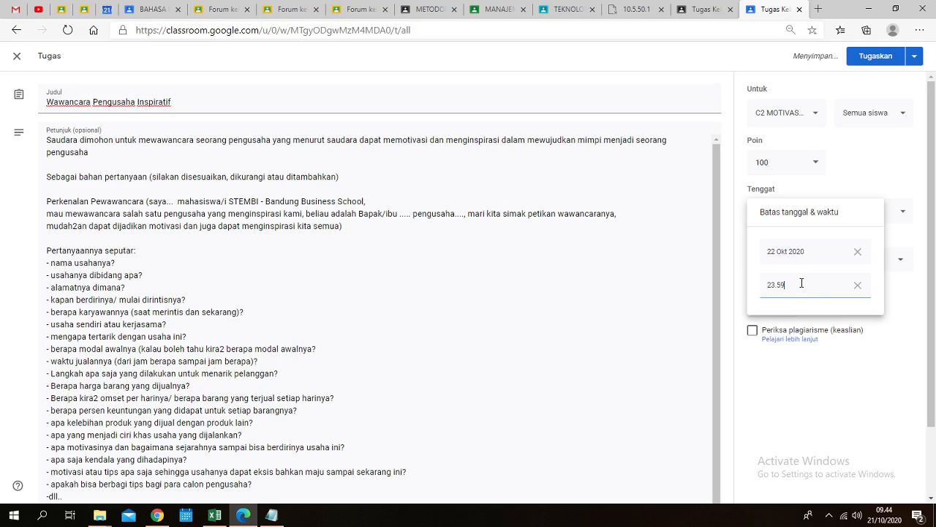
drag(751, 282, 739, 283)
click(811, 256)
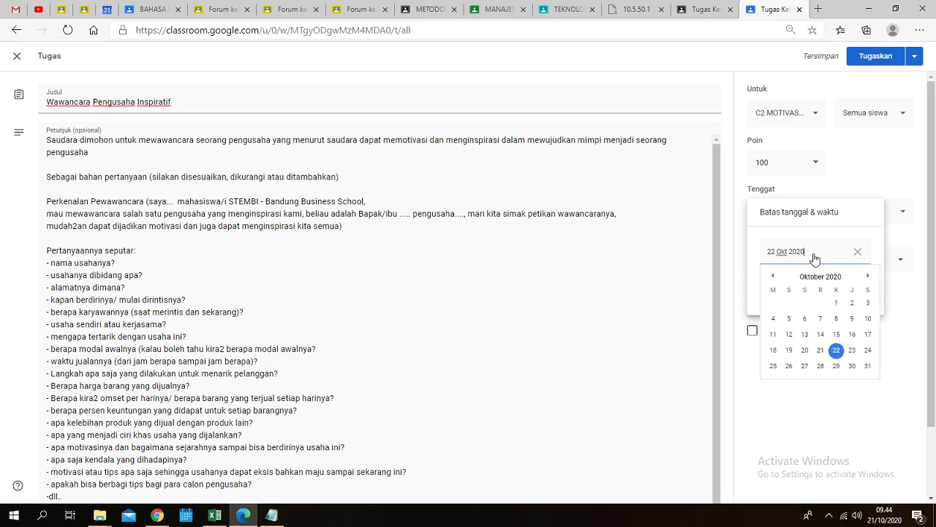
click(836, 367)
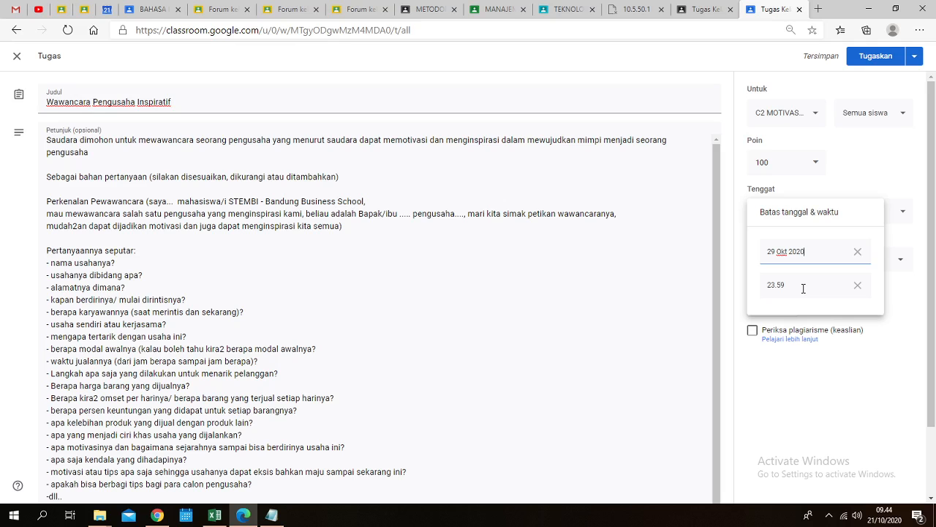
click(869, 171)
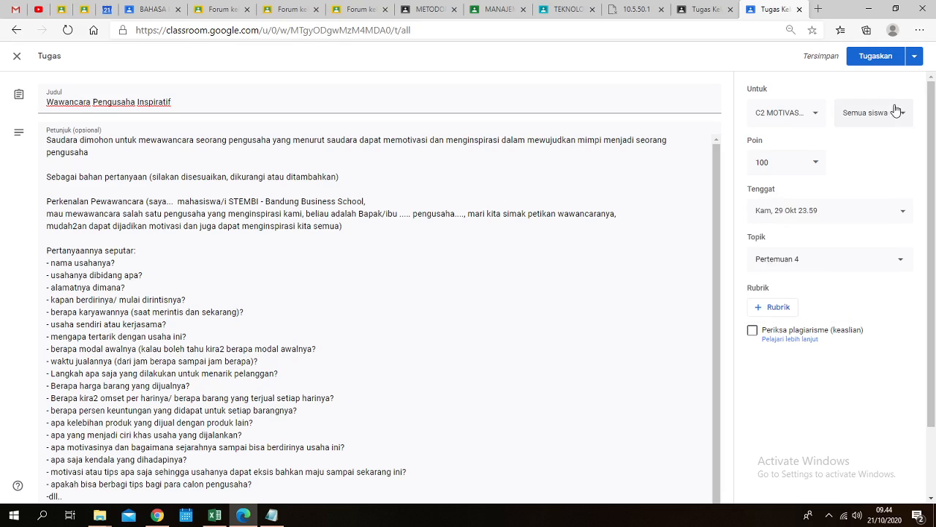
Step: Schedule the Wawancara Pengusaha Inspiratif assignment for 22 Okt 2020 at 07.00 and check its entry under Pertemuan 4
click(916, 56)
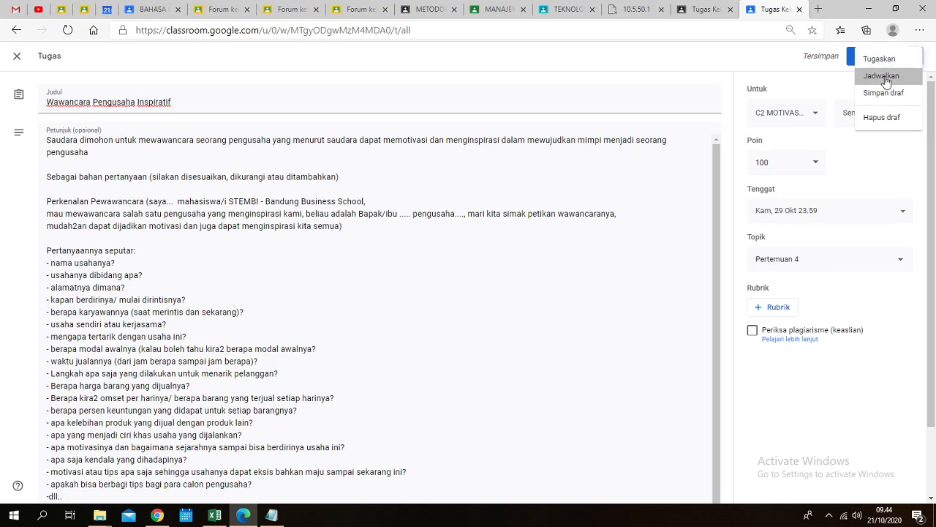
click(885, 76)
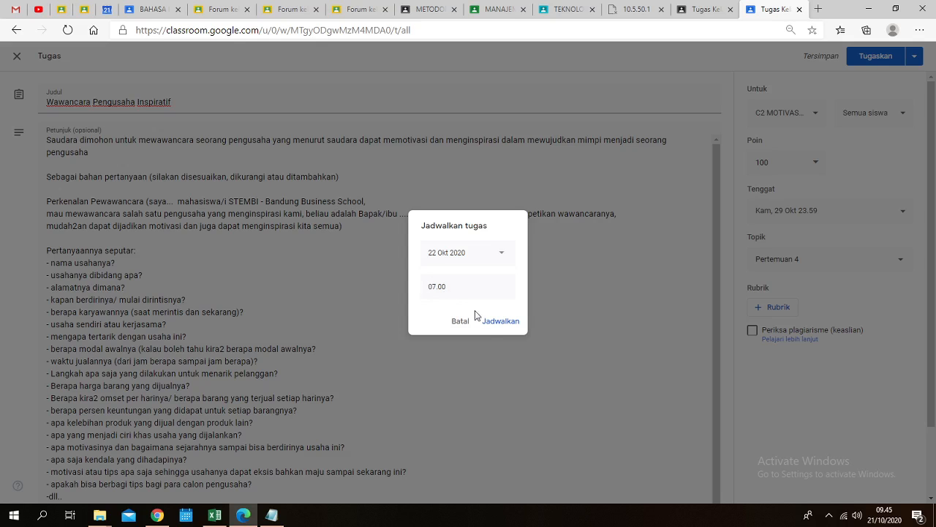
click(495, 323)
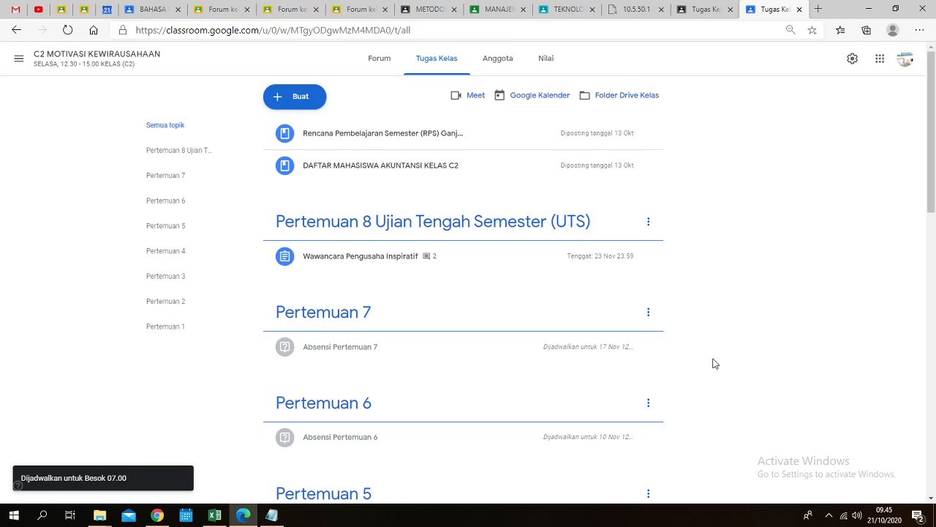
scroll(715, 364, down, 4)
scroll(329, 303, down, 1)
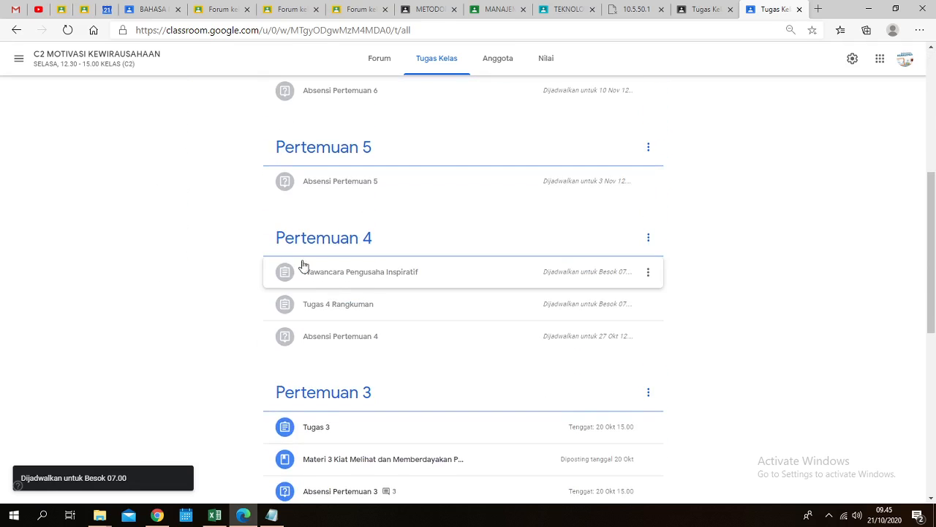